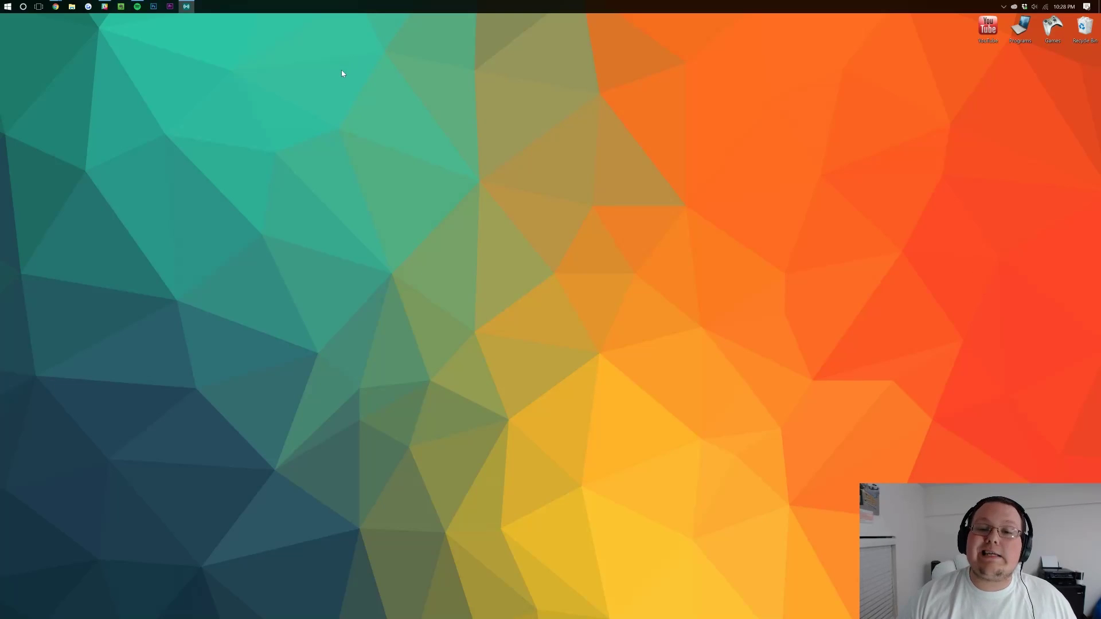
- Switch to the Forge site in Chrome and start the recommended 1.10.2 installer download
mouse_move(55, 6)
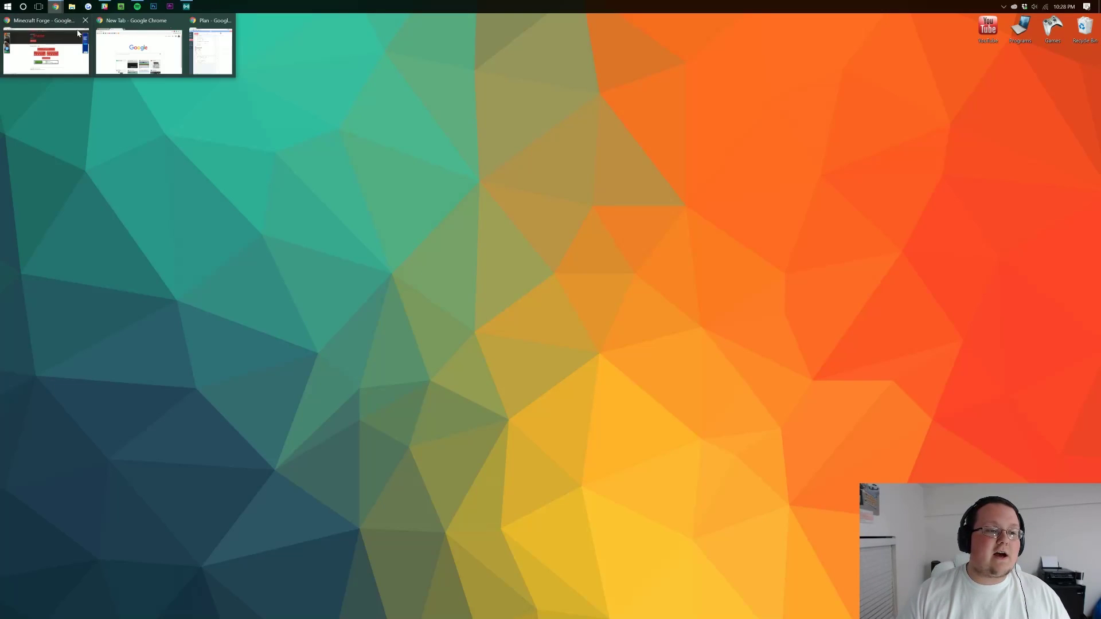
left_click(43, 46)
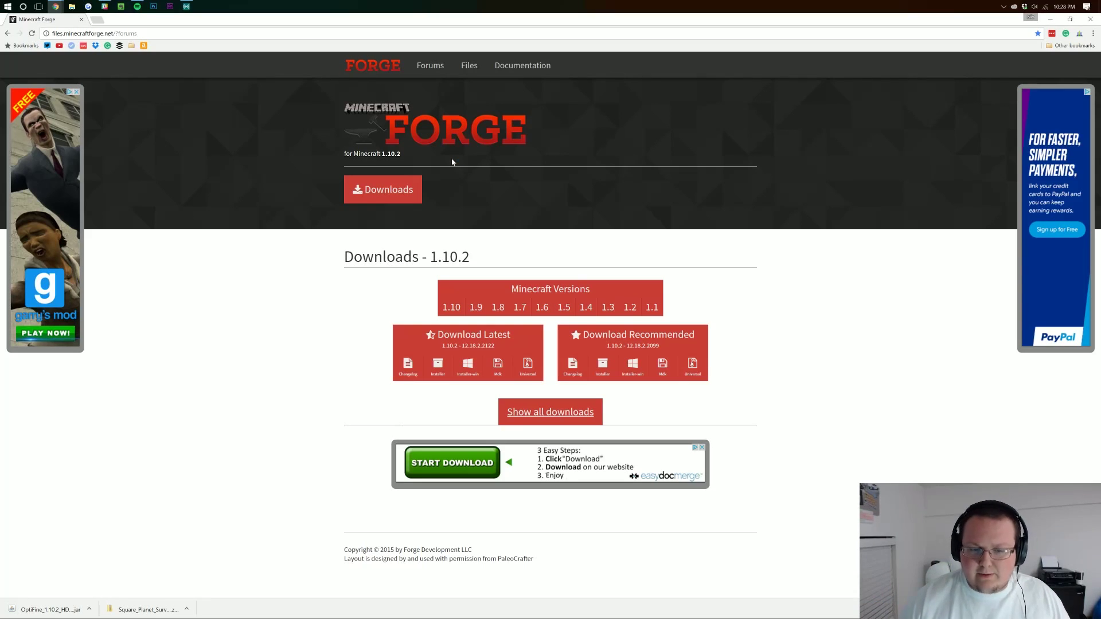
mouse_move(458, 314)
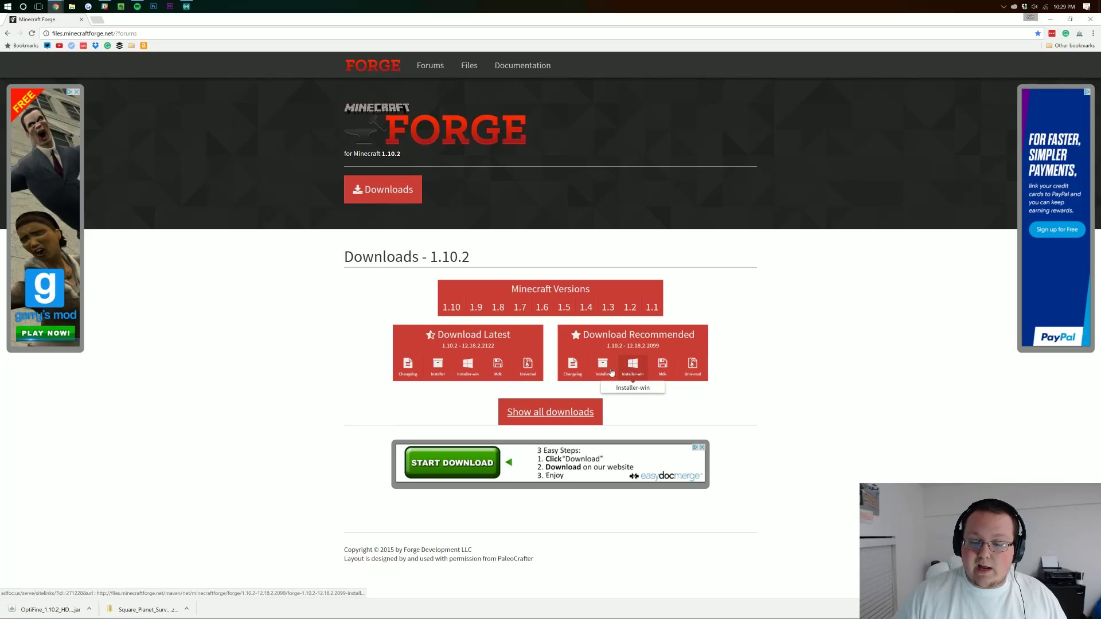
left_click(611, 373)
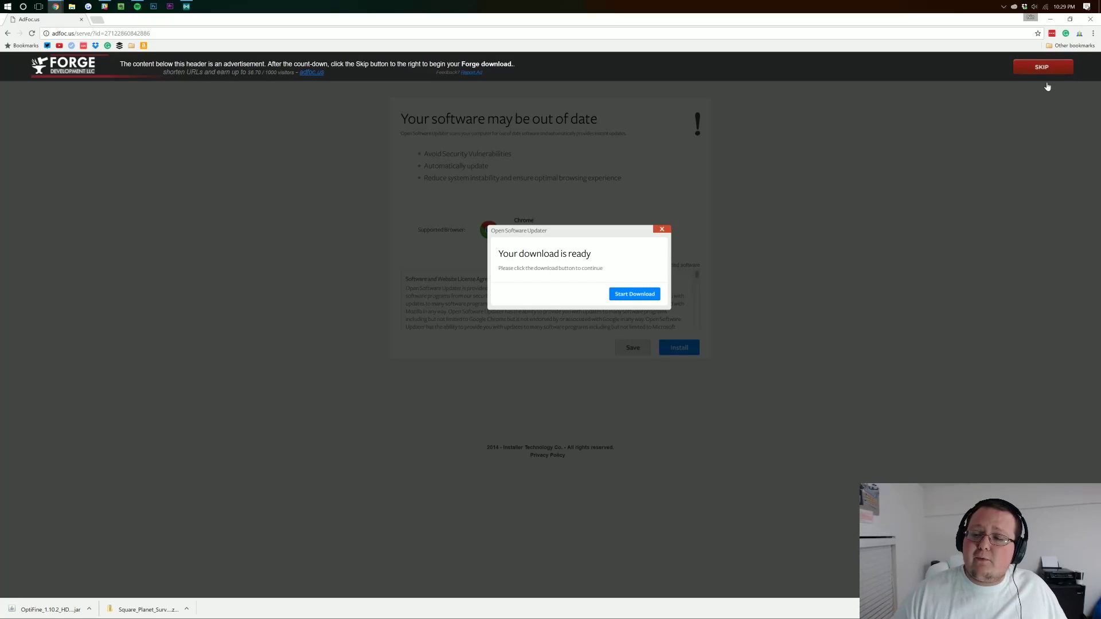
- Skip the AdFoc.us ad, keep the downloaded Forge 1.10.2 installer jar, and minimize Chrome
left_click(1028, 74)
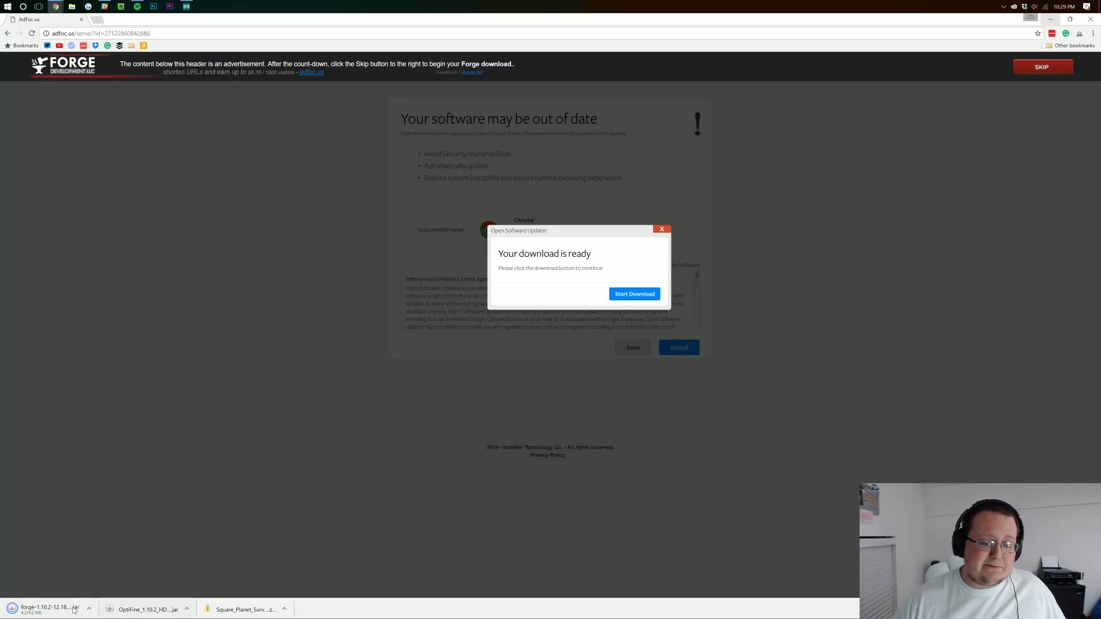
left_click(170, 609)
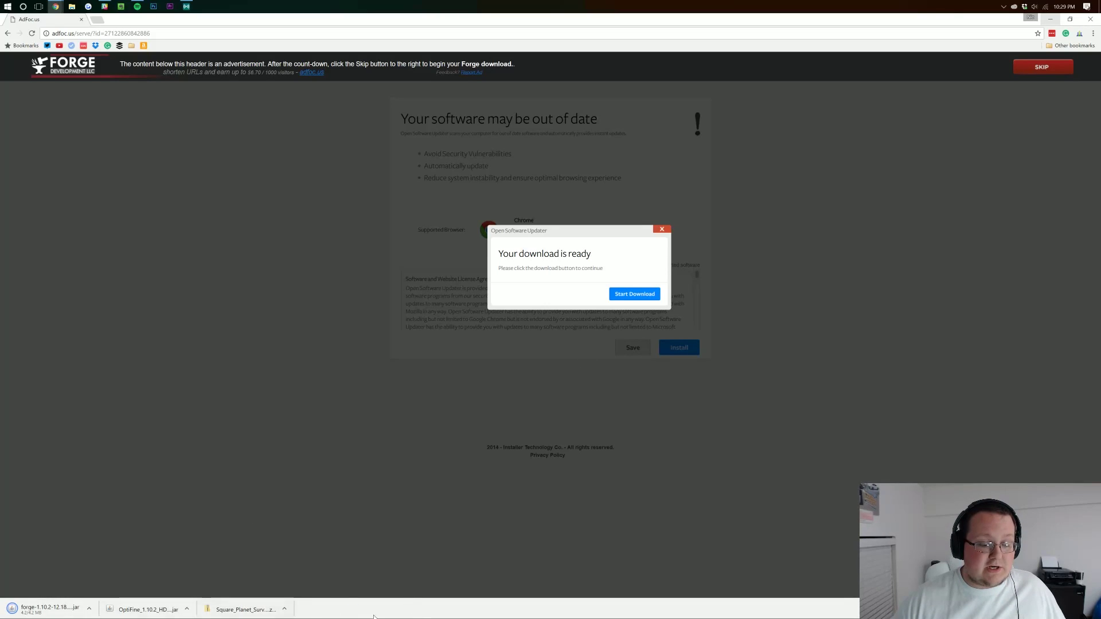
left_click(1051, 21)
- Run the Forge jar with Java and install the 1.10.2-12.18.2.2099 client with default settings
mouse_move(4, 29)
left_mouse_down()
mouse_move(654, 172)
mouse_move(505, 160)
left_mouse_up()
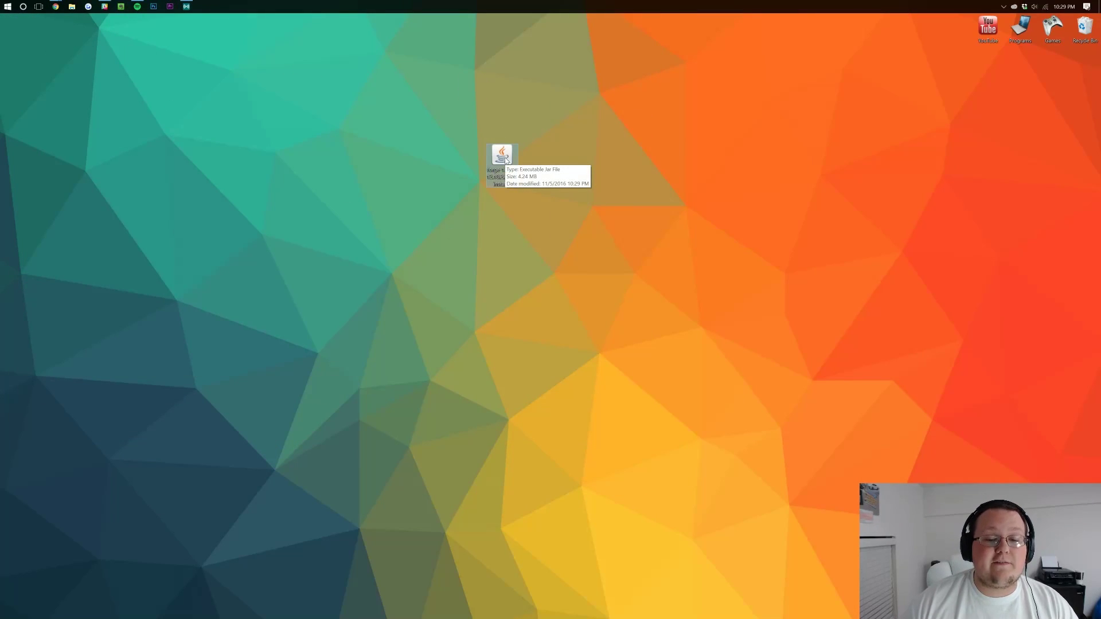
right_click(506, 159)
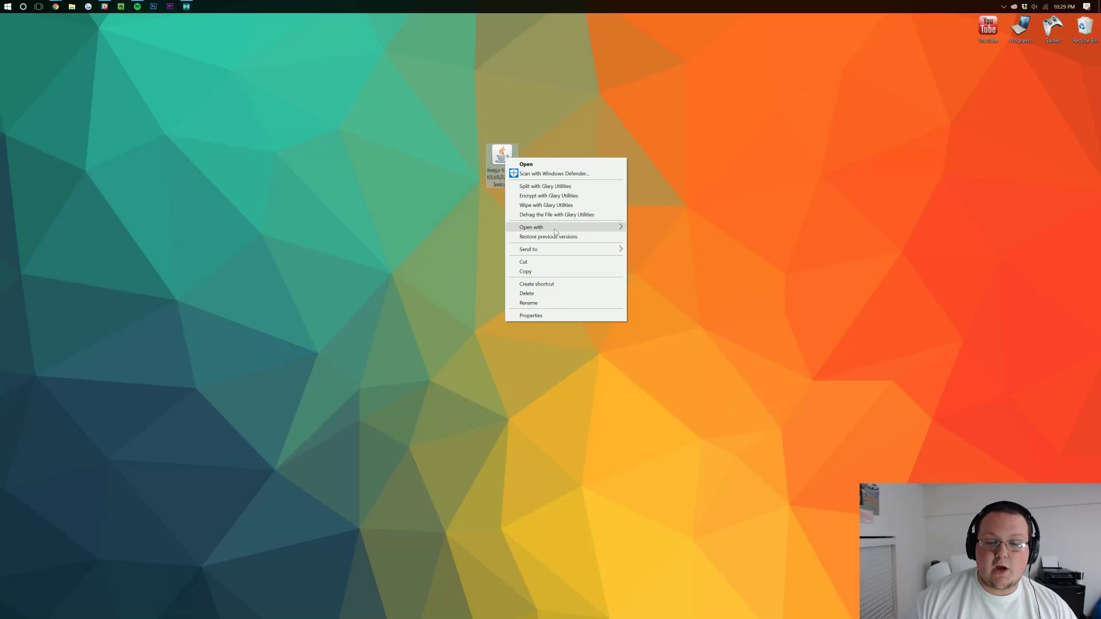
mouse_move(554, 228)
left_click(637, 229)
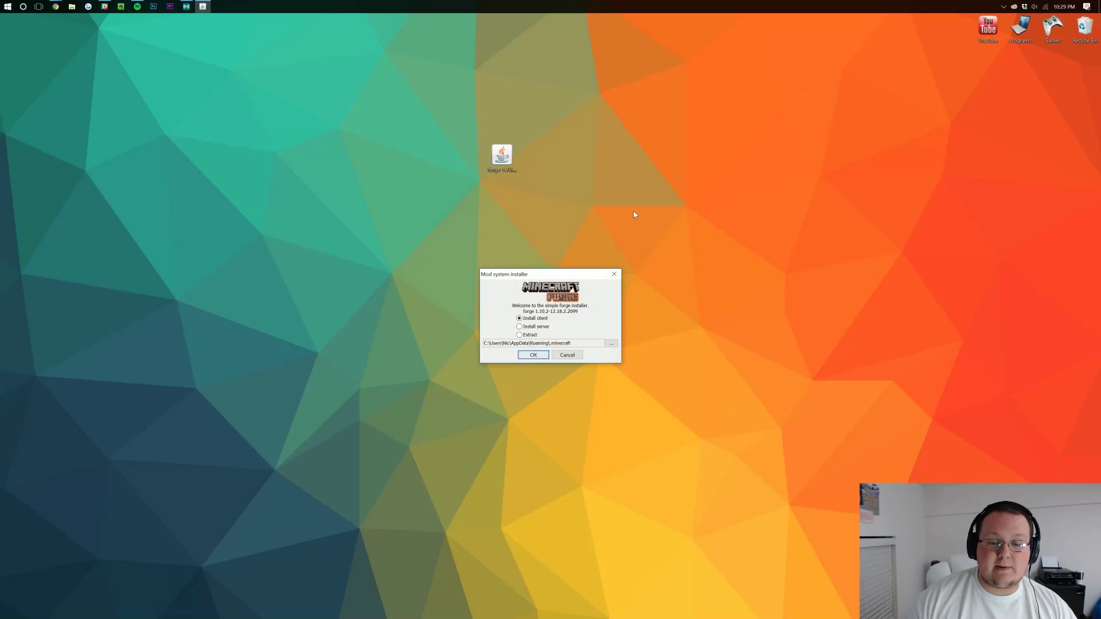
left_click(535, 354)
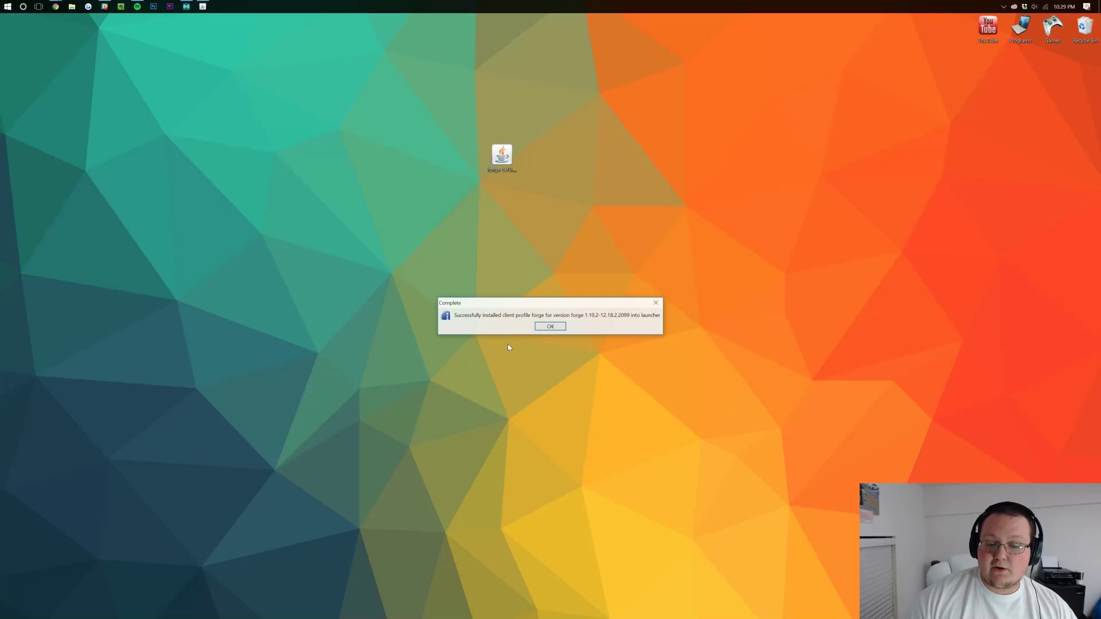
left_click(550, 328)
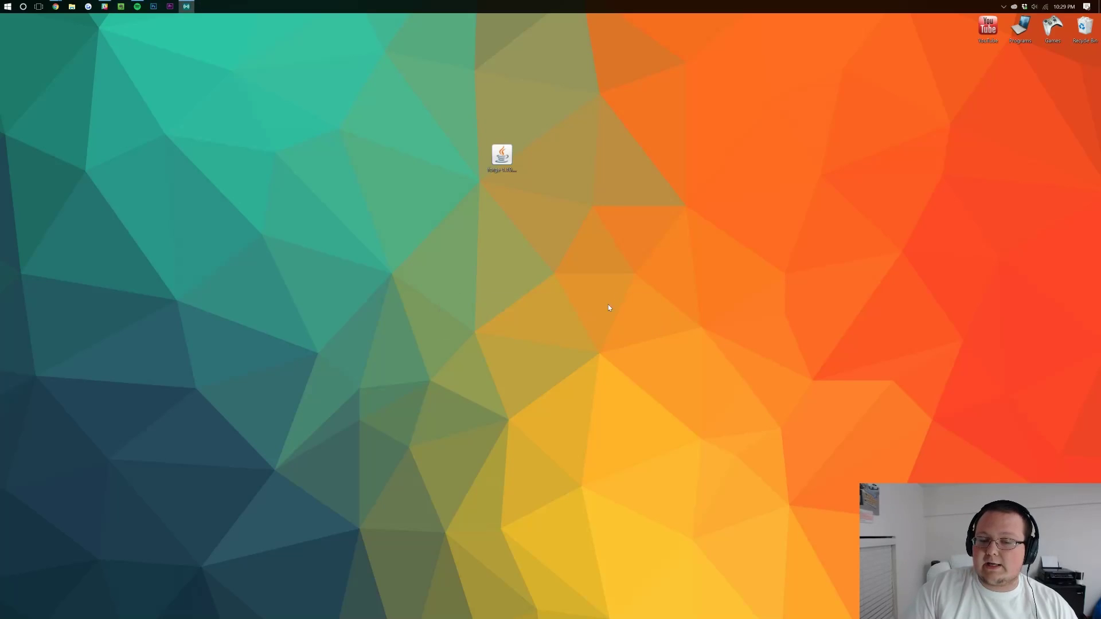
- Launch the Minecraft launcher from the Games folder and open the main profile for editing
double_click(1052, 28)
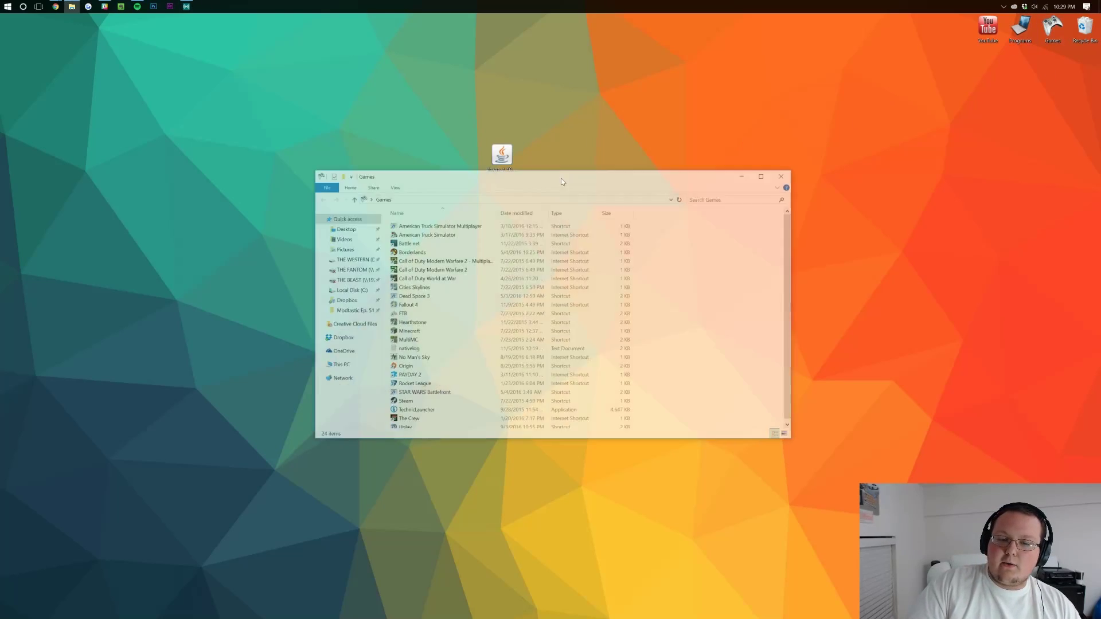
double_click(408, 331)
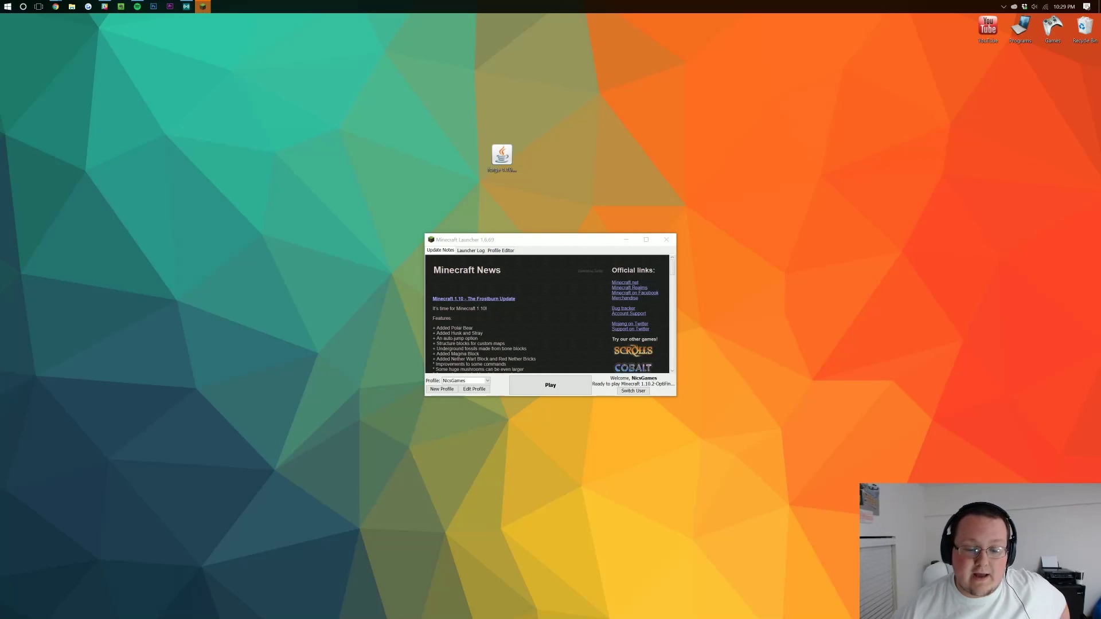
left_click(458, 381)
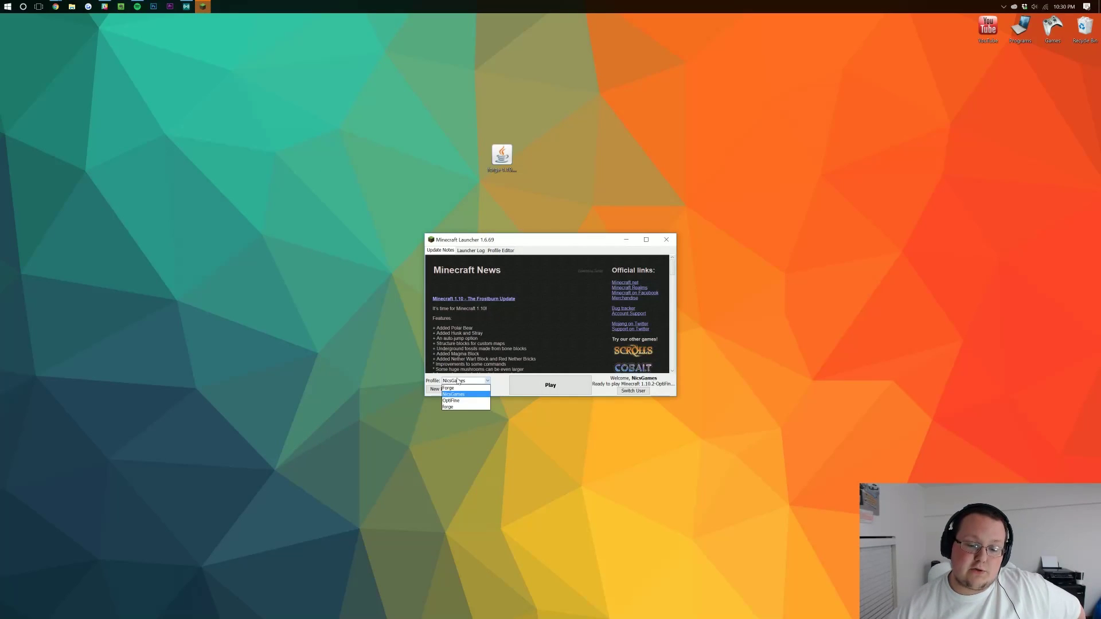
left_click(453, 388)
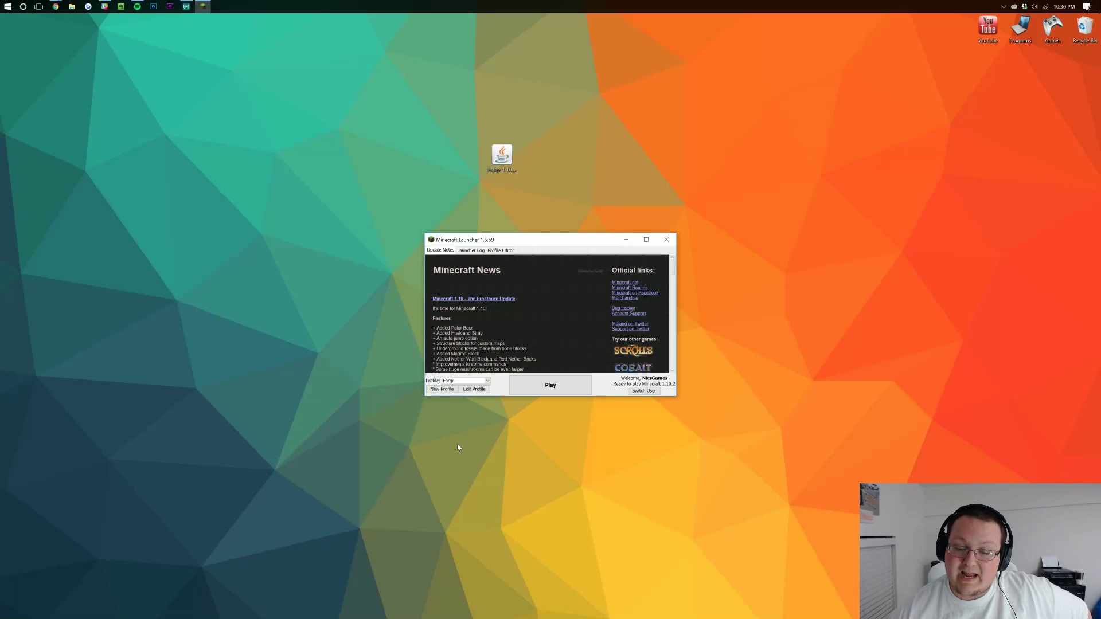
left_click(479, 381)
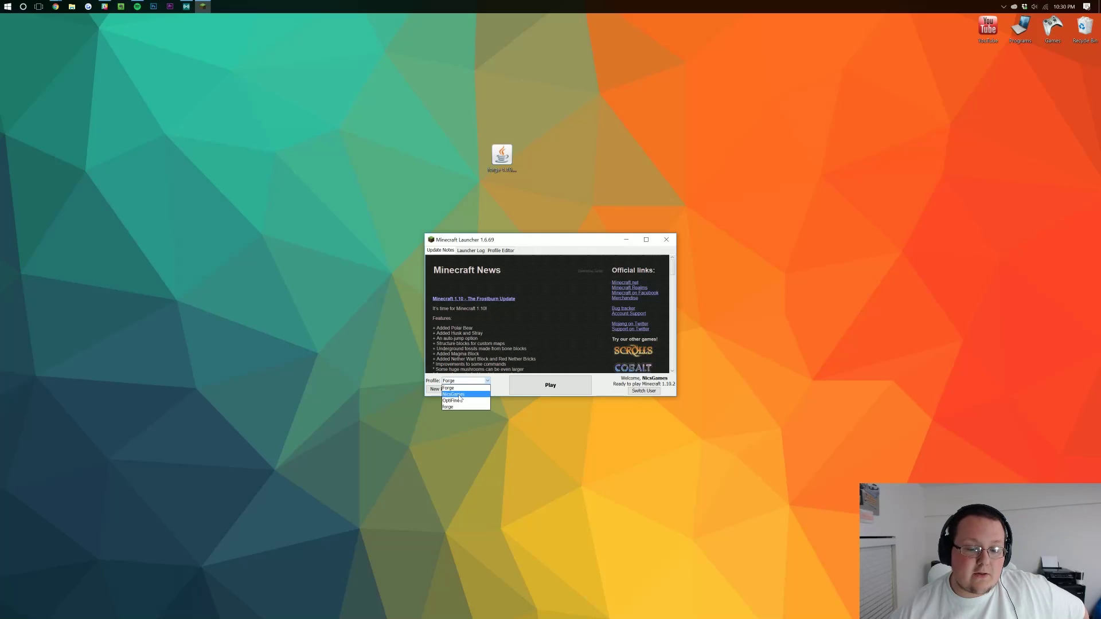
left_click(458, 395)
left_click(469, 391)
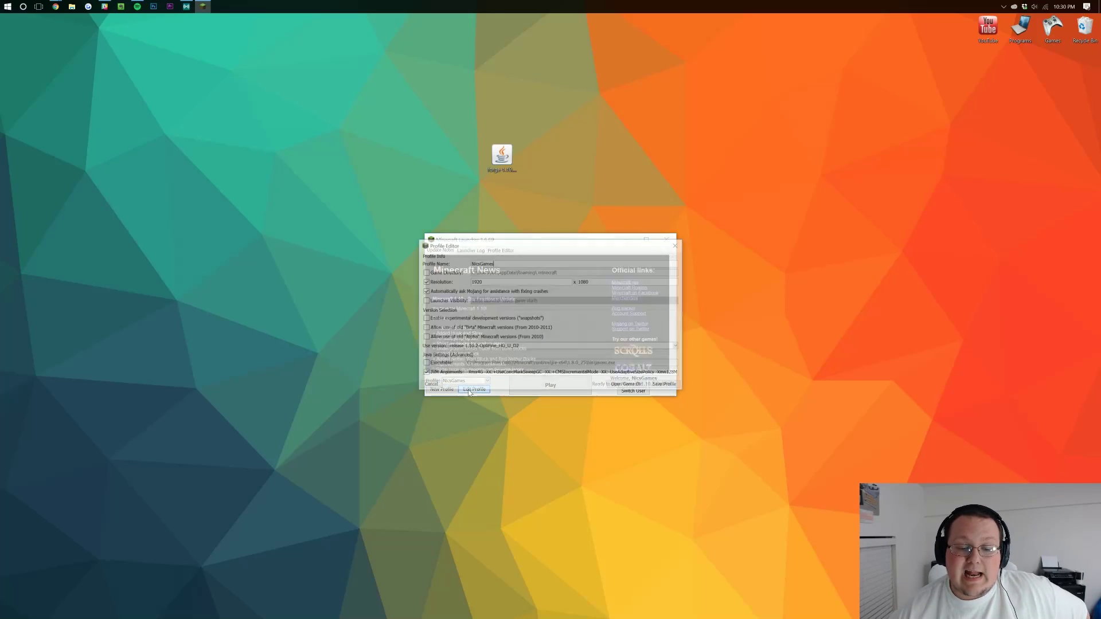
- Set the profile's version to release 1.10.2-forge and save the profile
left_click(454, 347)
scroll(459, 359, "up", 2)
left_click(458, 360)
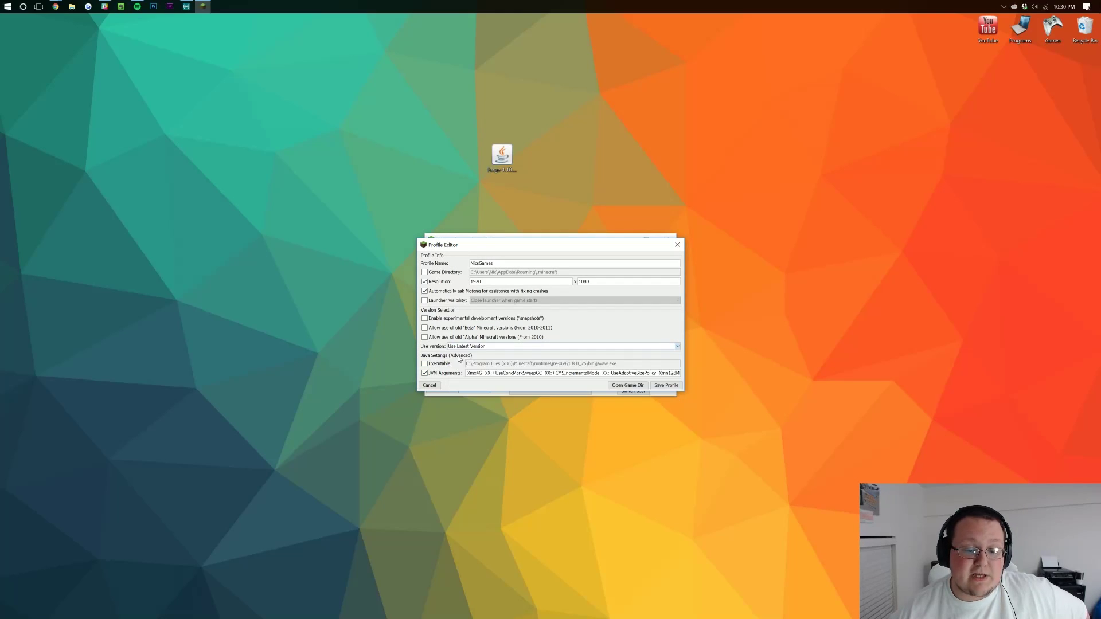
left_click(458, 347)
left_click(460, 360)
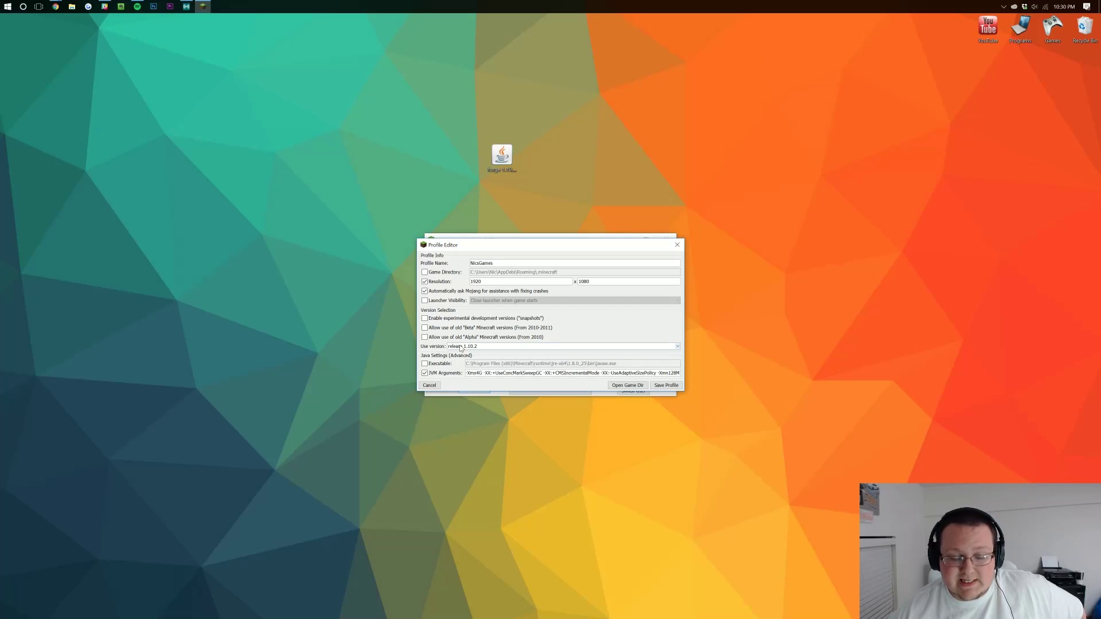
left_click(460, 348)
scroll(487, 367, "down", 10)
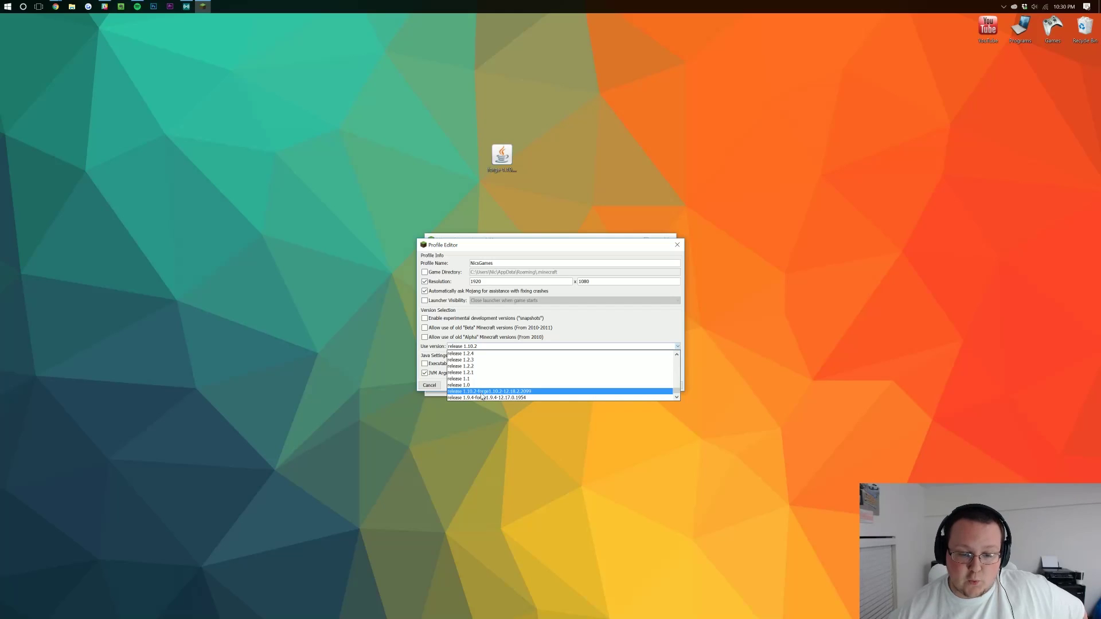
left_click(482, 394)
left_click(664, 386)
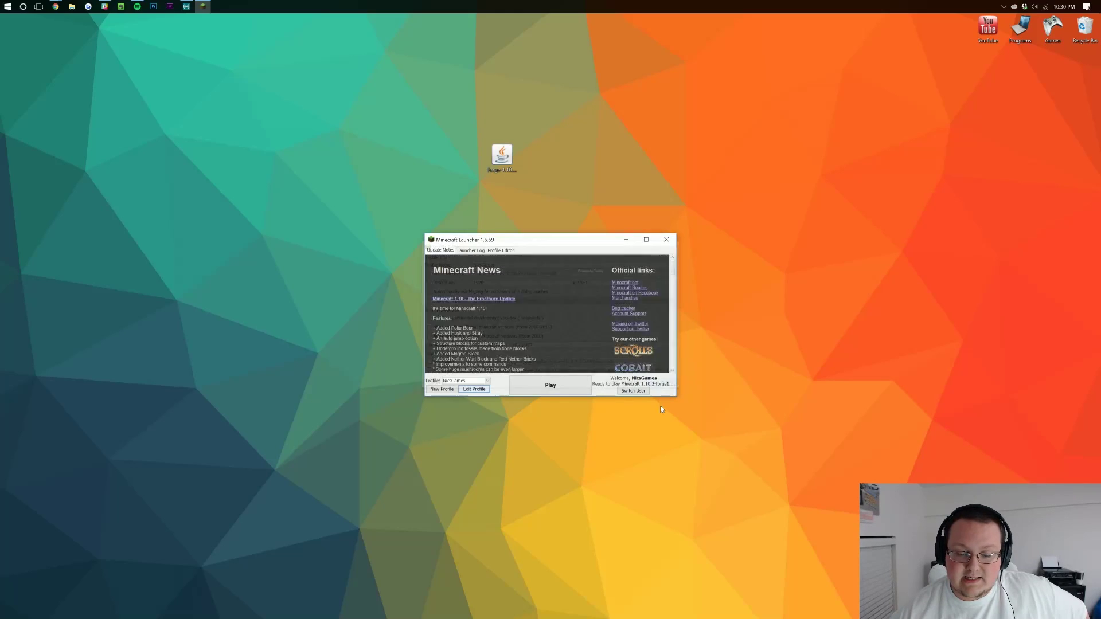
- Play Minecraft 1.10.2 with Forge and check the Mods list shows MCP, Forge Mod Loader and Minecraft Forge
left_click(528, 389)
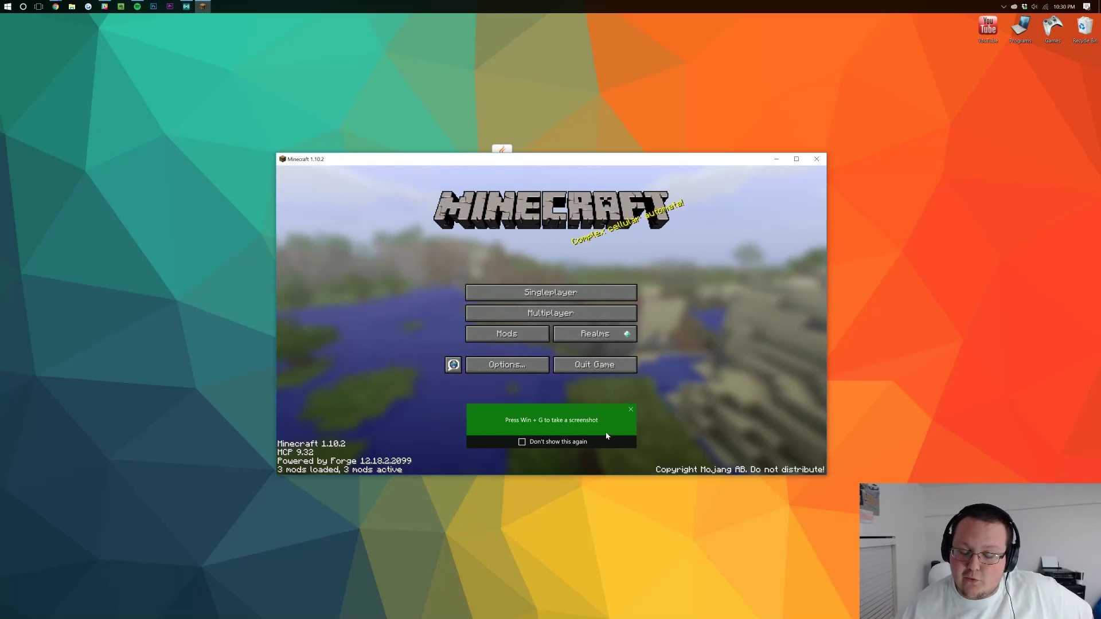
left_click(630, 409)
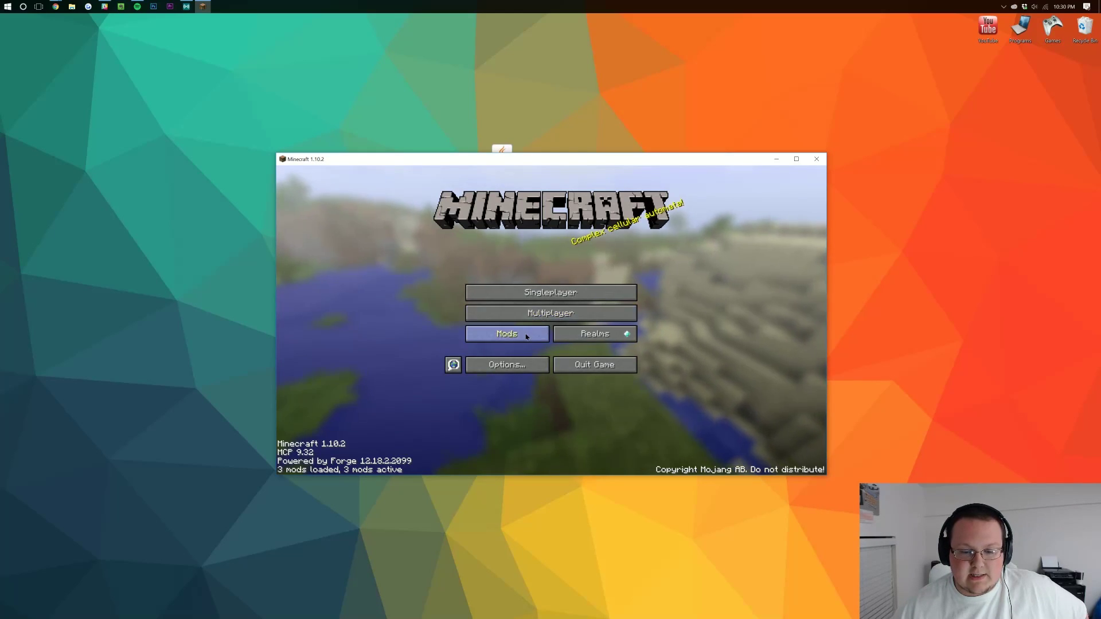
left_click(507, 334)
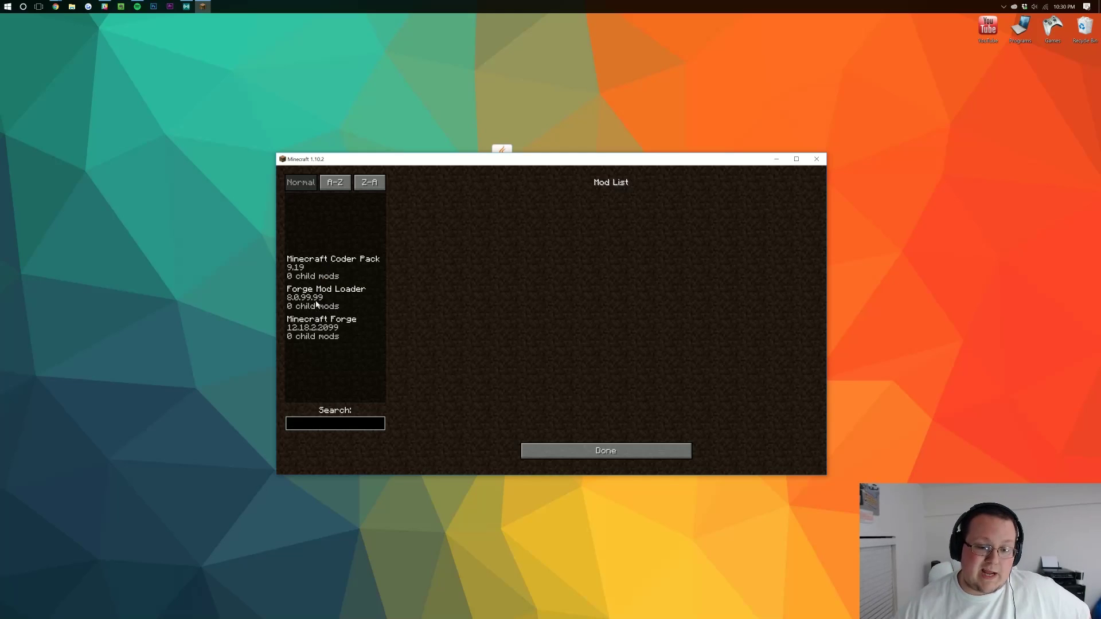
left_click(589, 456)
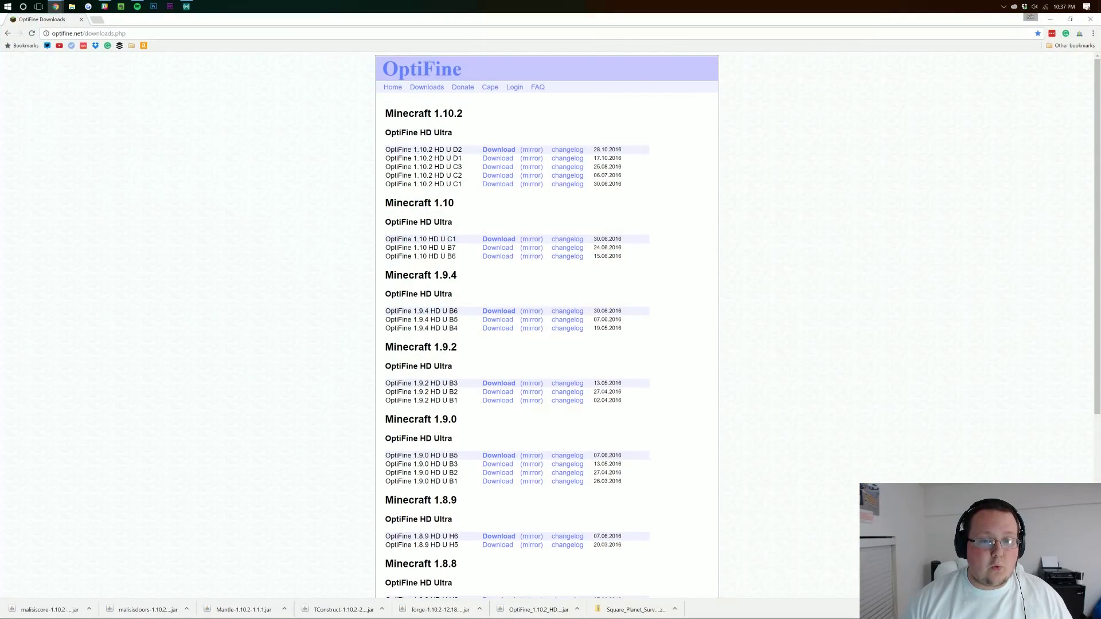
- Download OptiFine_1.10.2_HD_U_D2.jar from the OptiFine site and minimize Chrome
left_click(530, 150)
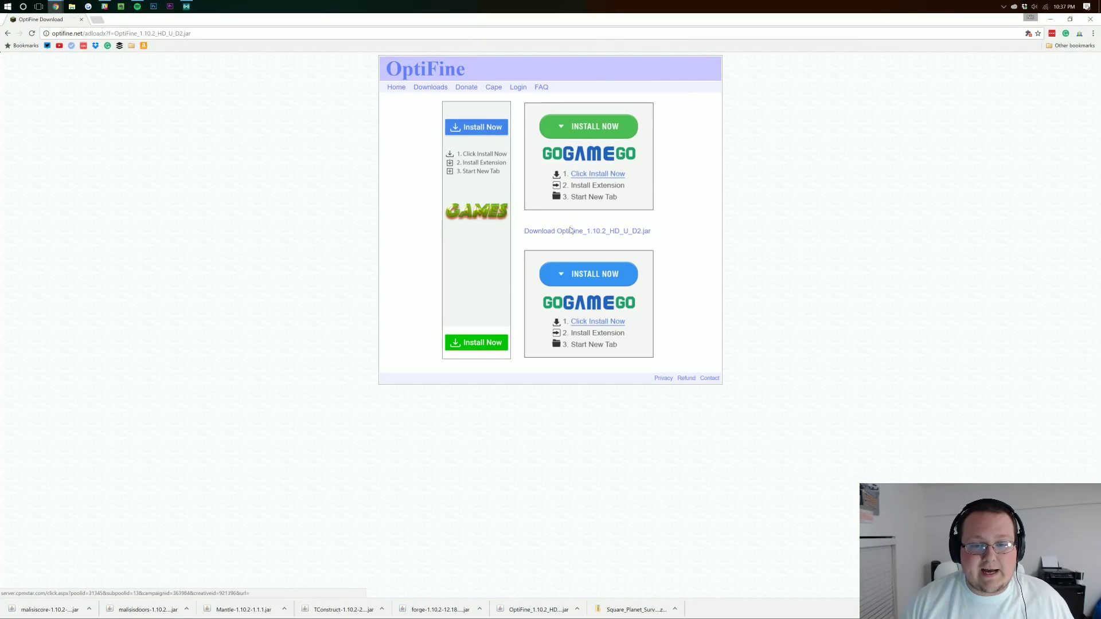
left_click(596, 232)
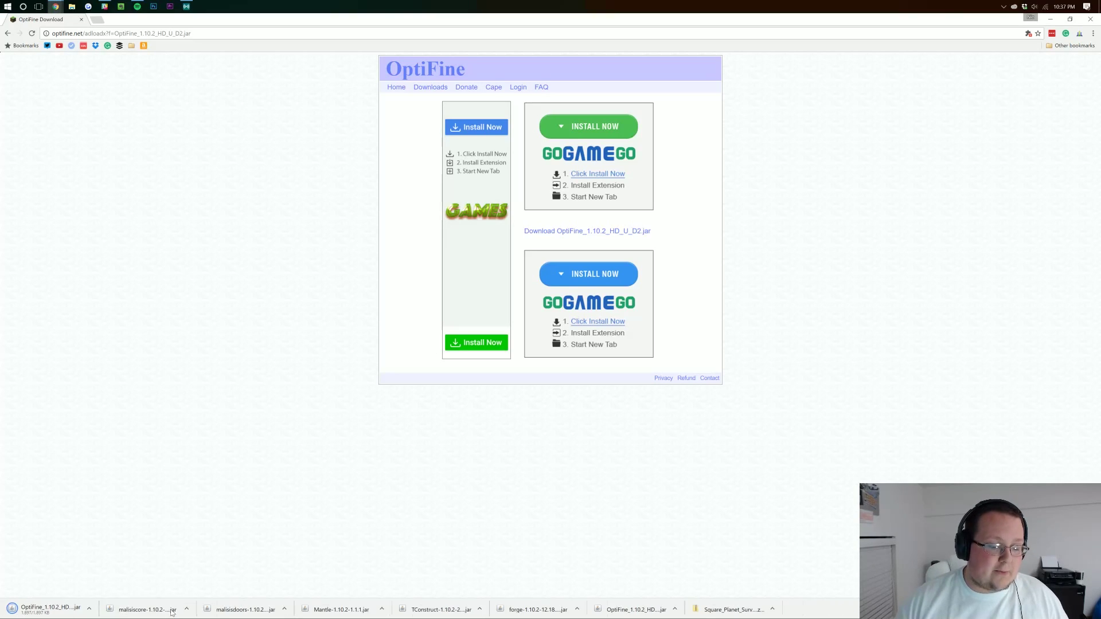
left_click(1049, 19)
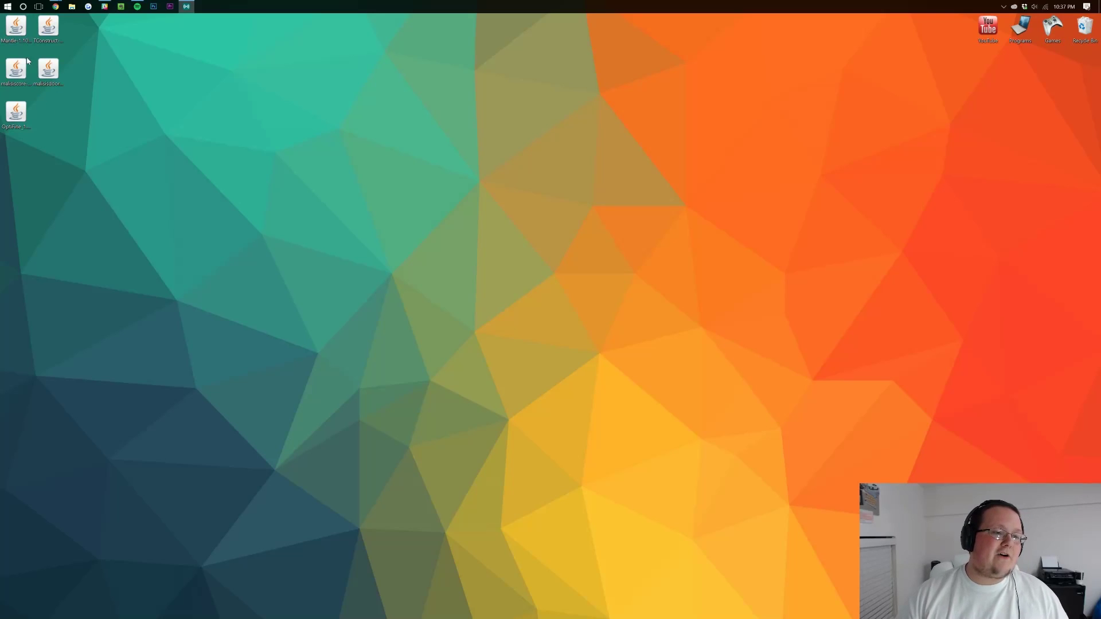
- Focus the Windows desktop holding the downloaded jar files
left_click(369, 102)
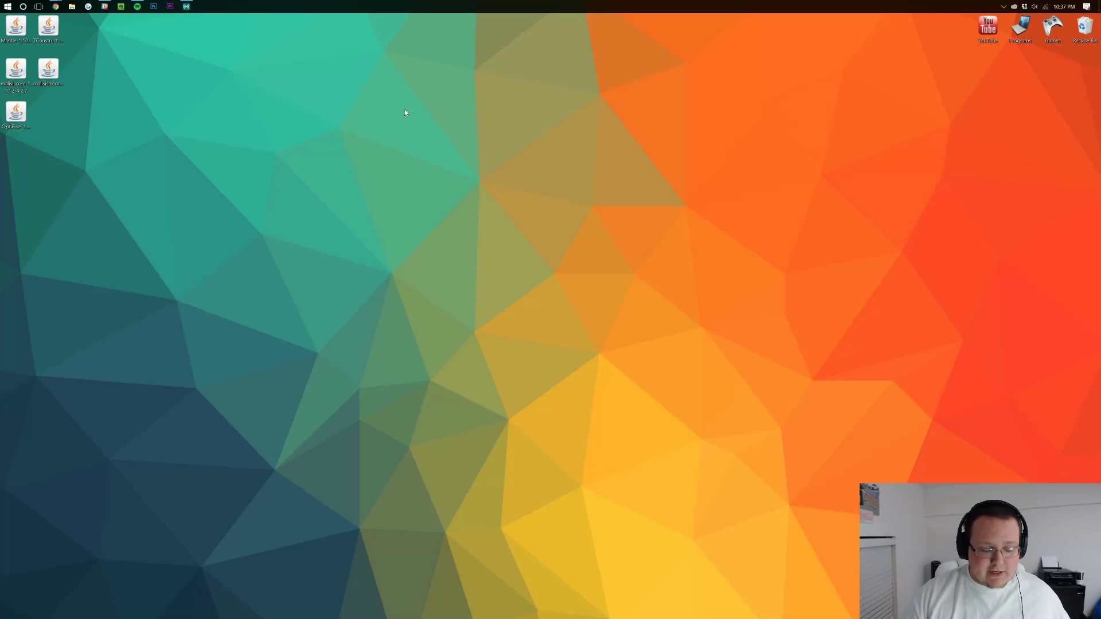